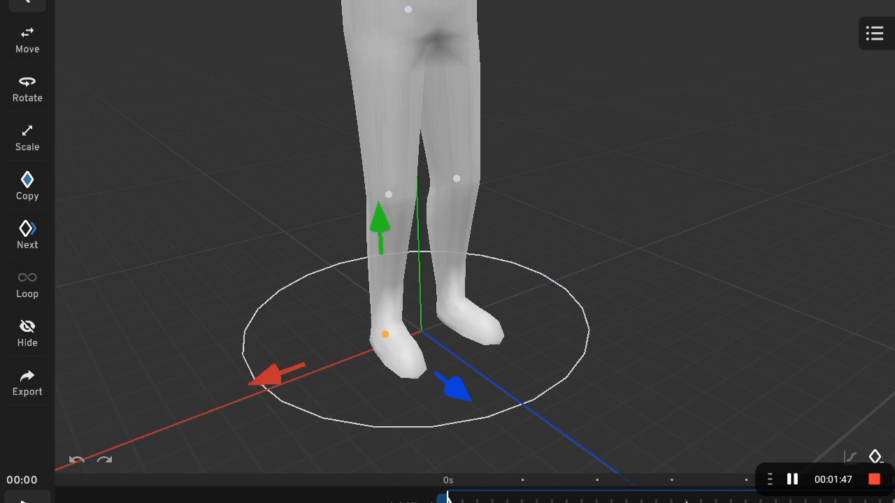
- Copy the foot control's flat starting-pose keyframe from the opening frame
left_click(28, 185)
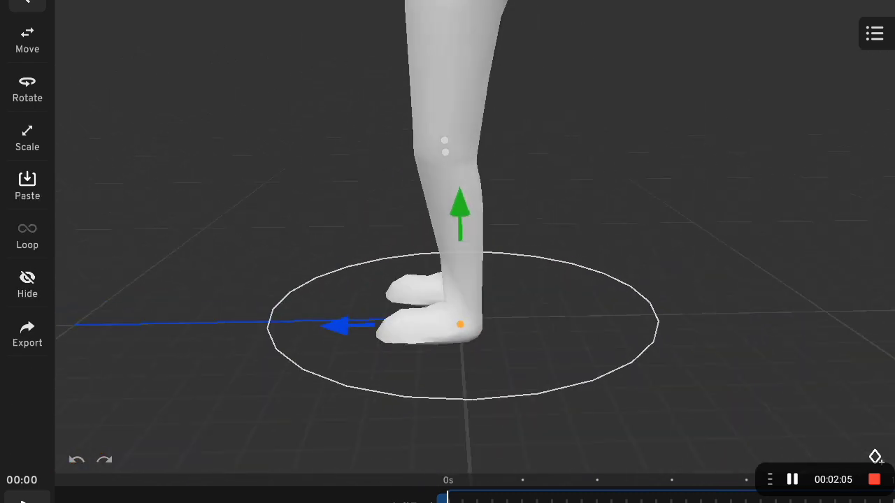